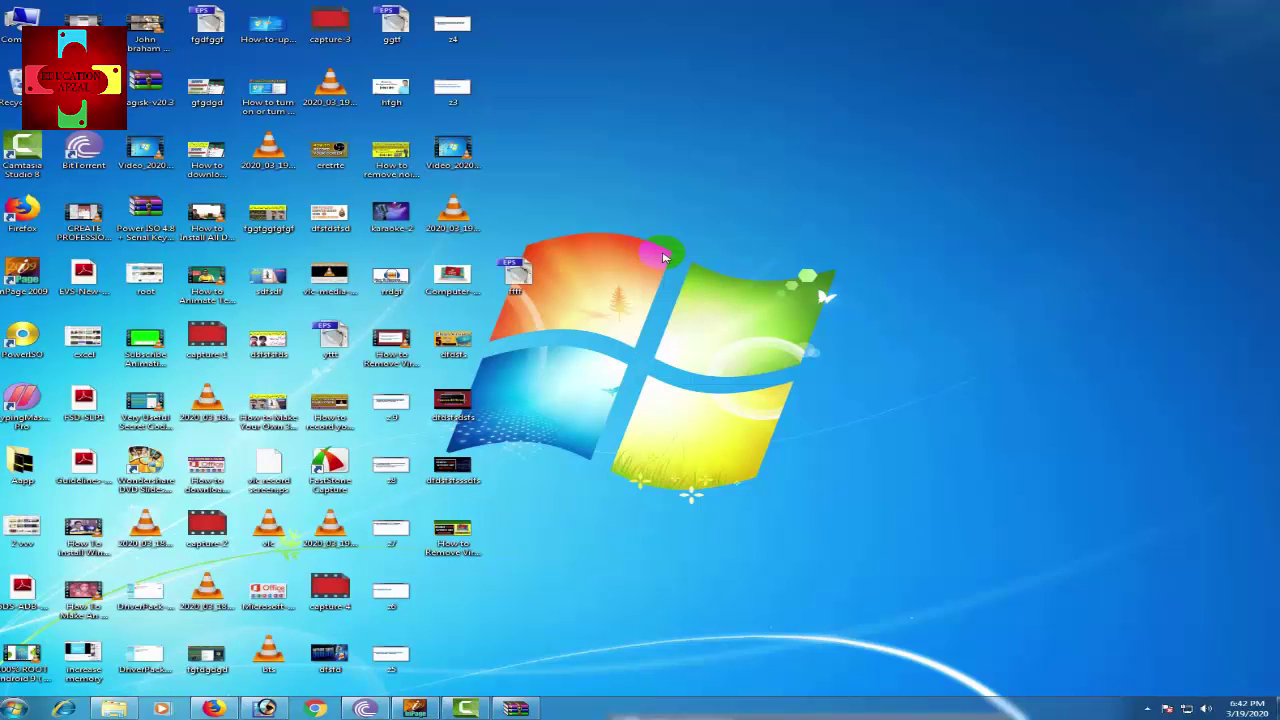
right_click(611, 213)
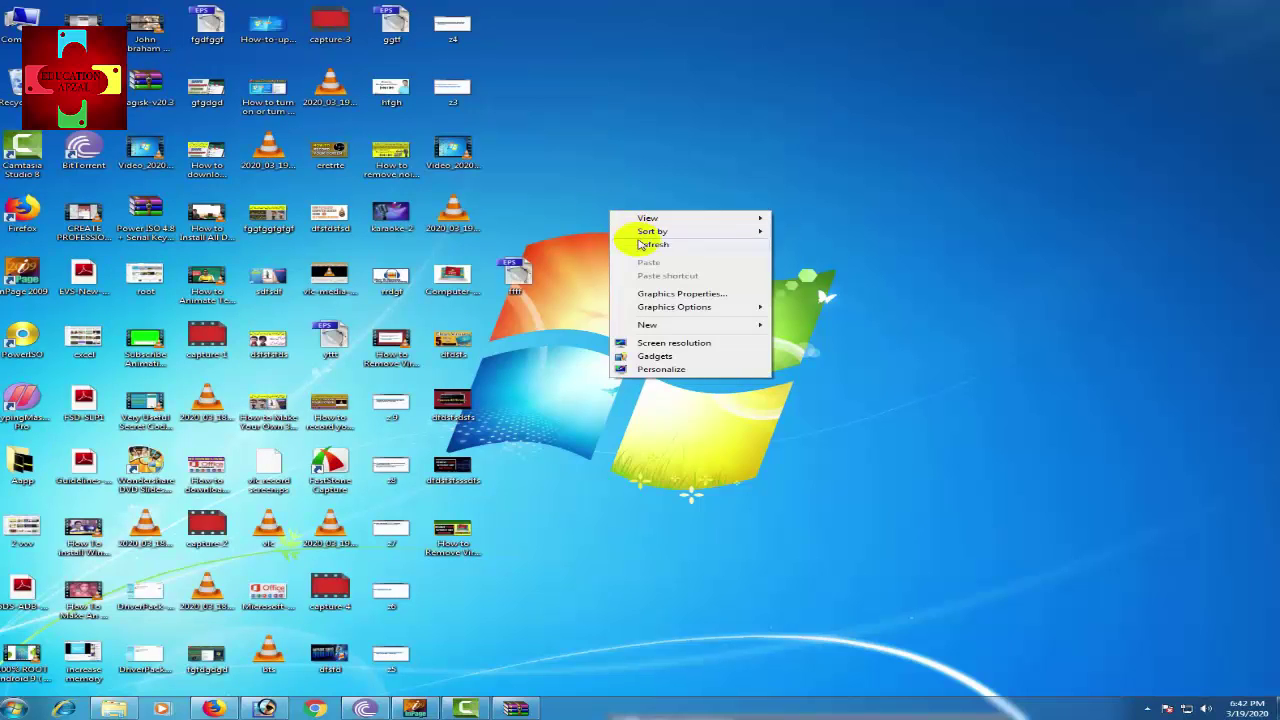
click(651, 245)
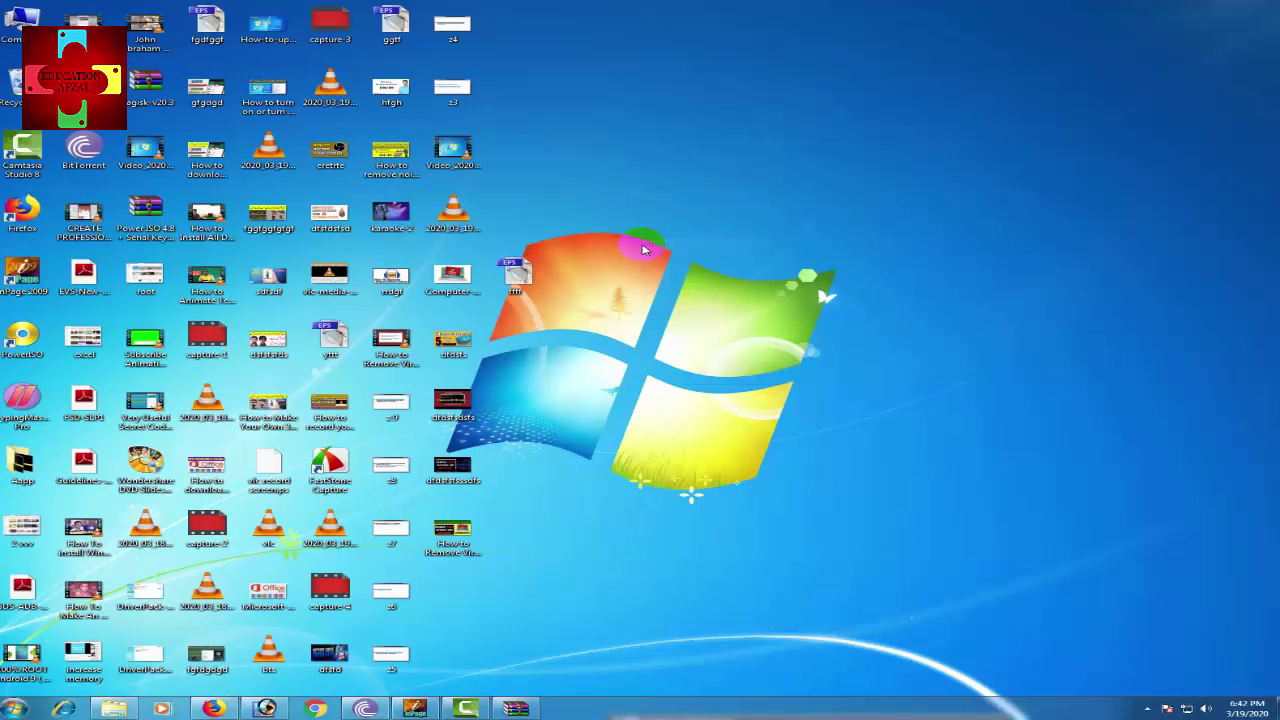
right_click(593, 222)
click(629, 252)
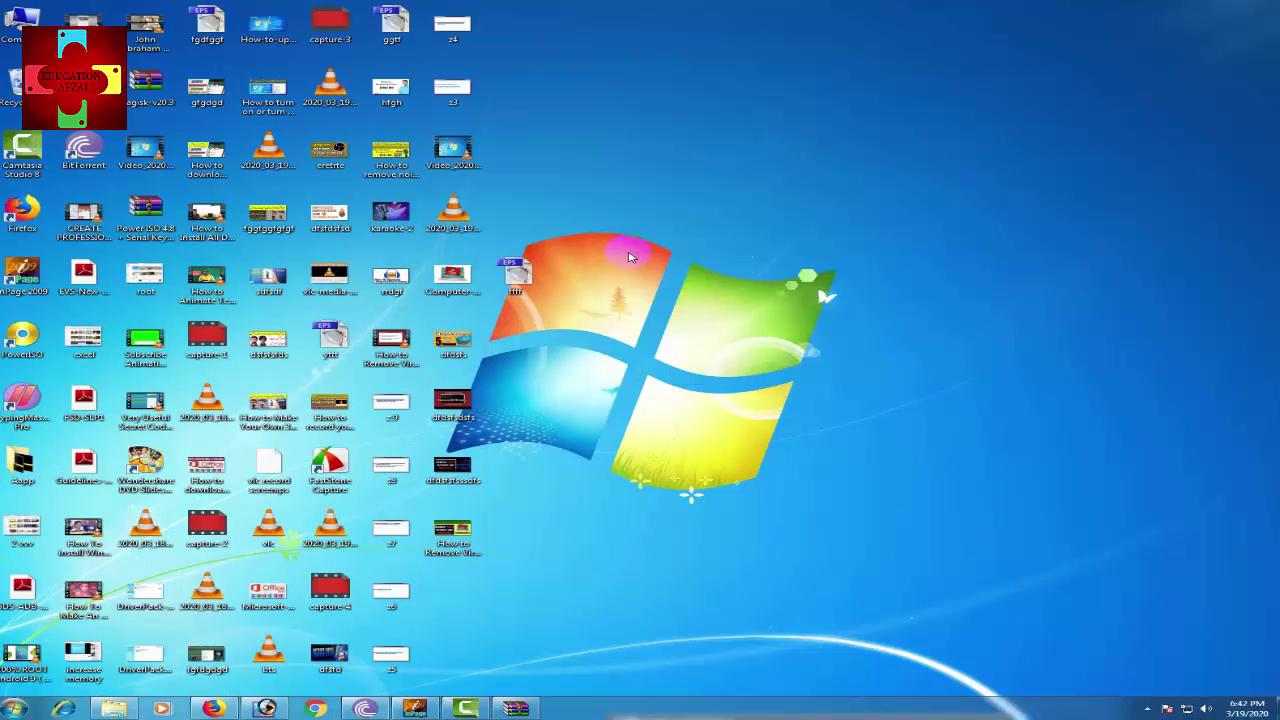
right_click(612, 219)
click(621, 251)
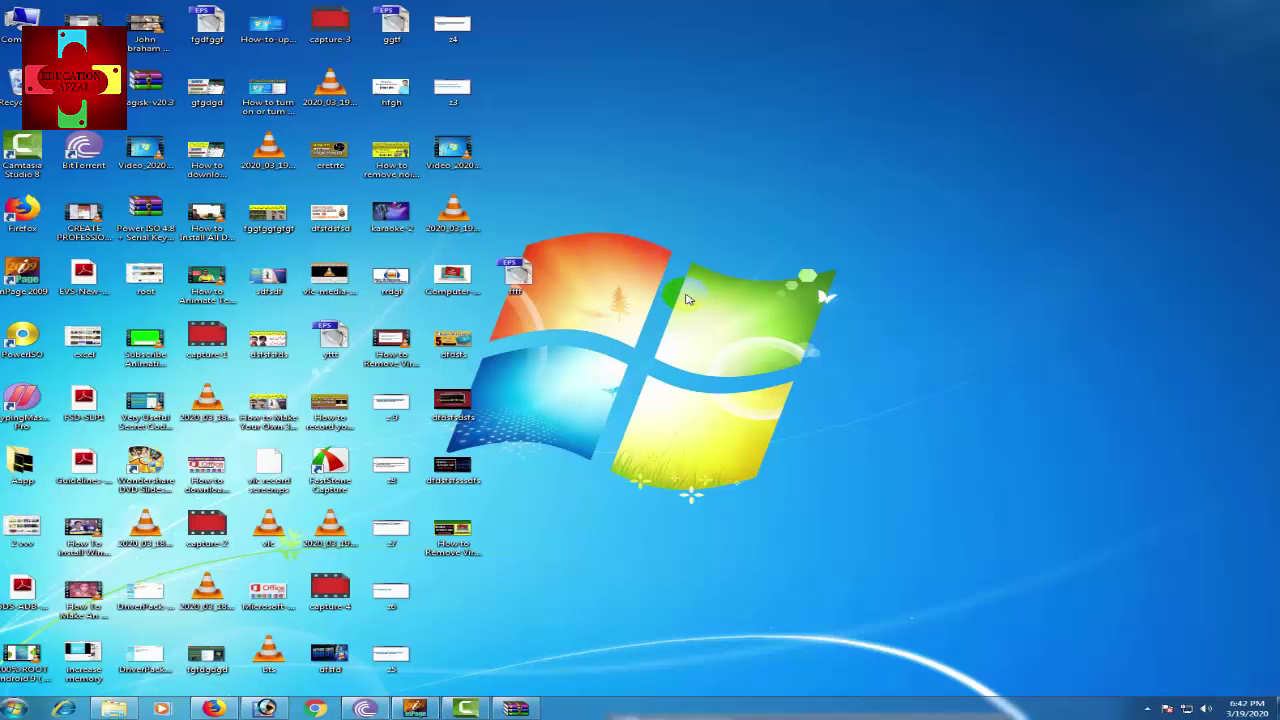
right_click(579, 208)
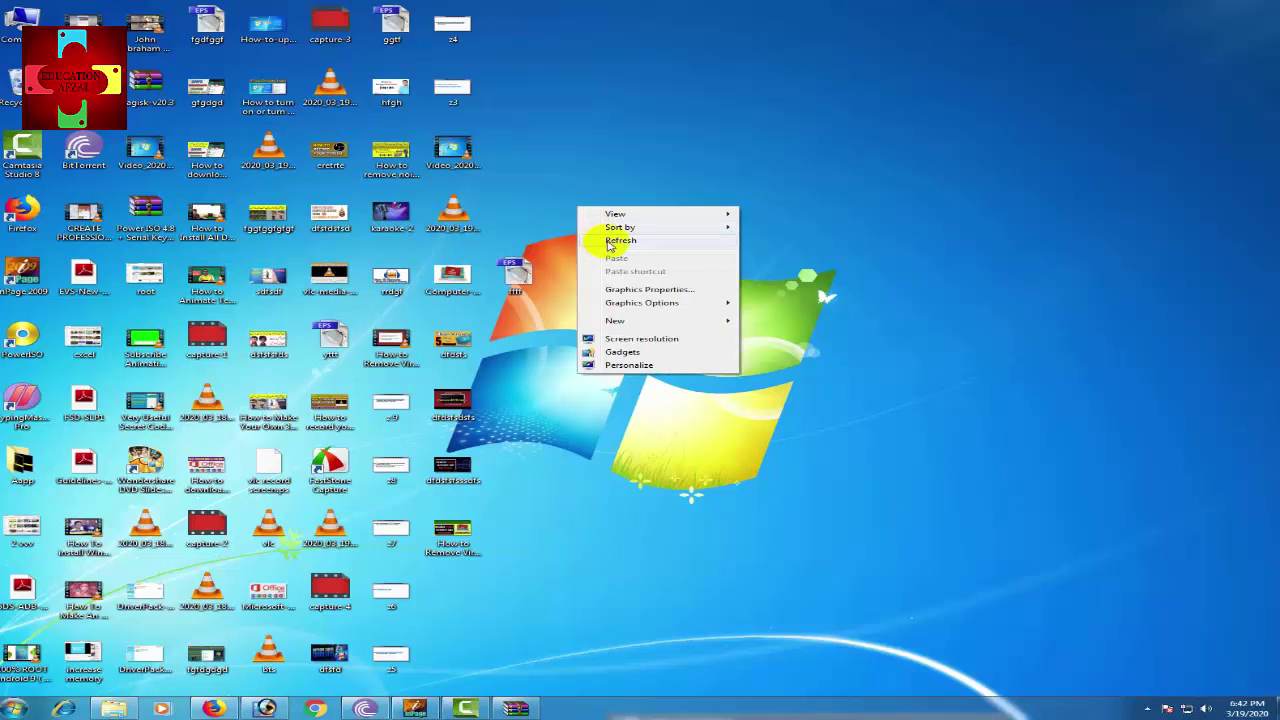
click(619, 241)
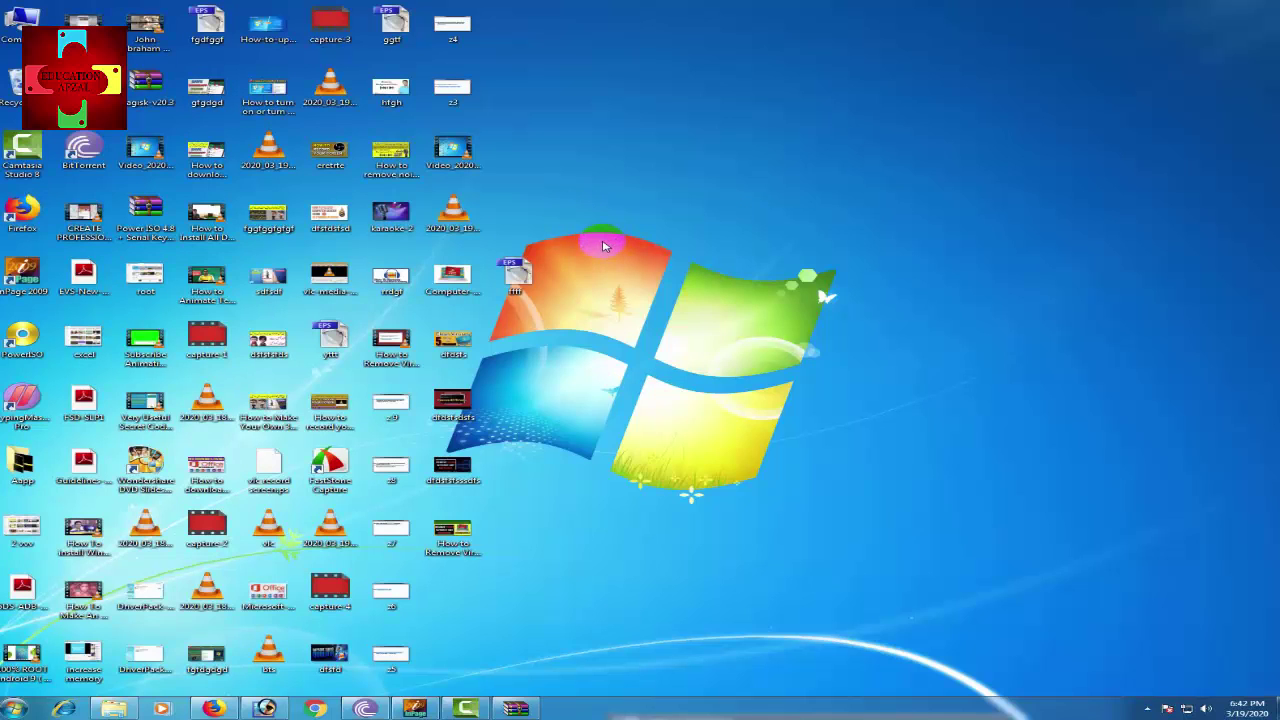
right_click(569, 196)
click(594, 232)
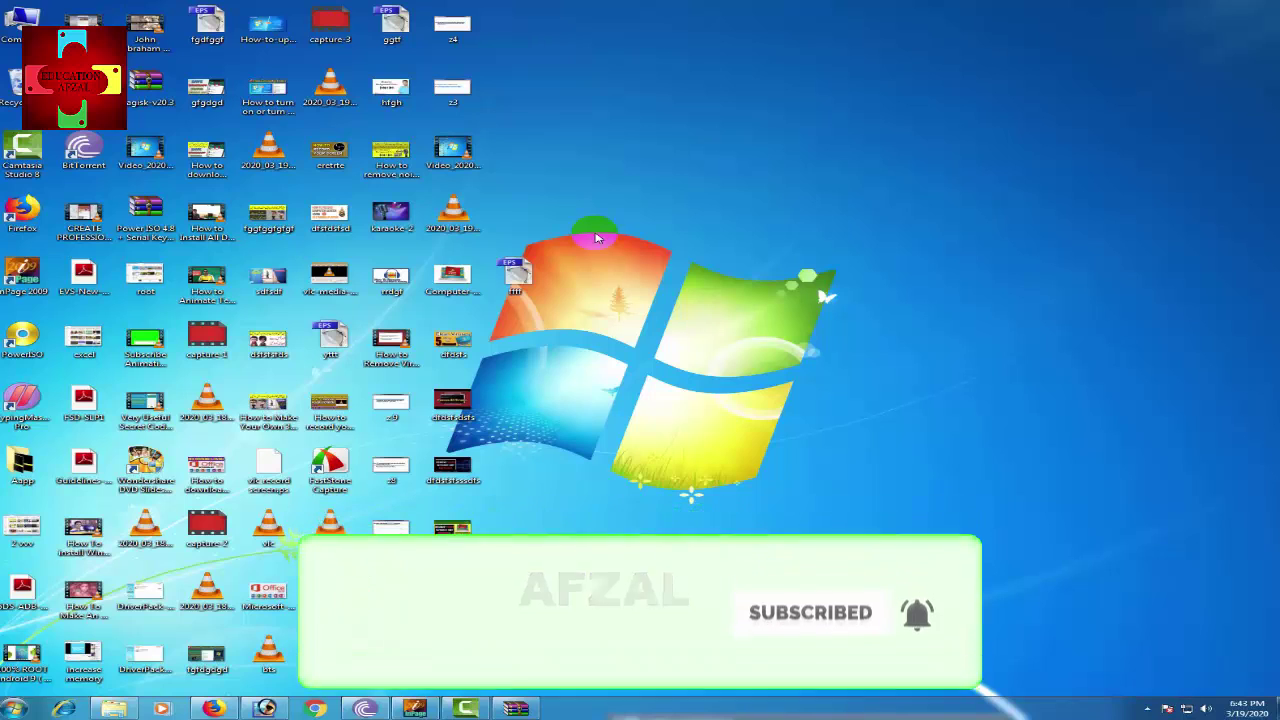
right_click(583, 228)
click(595, 237)
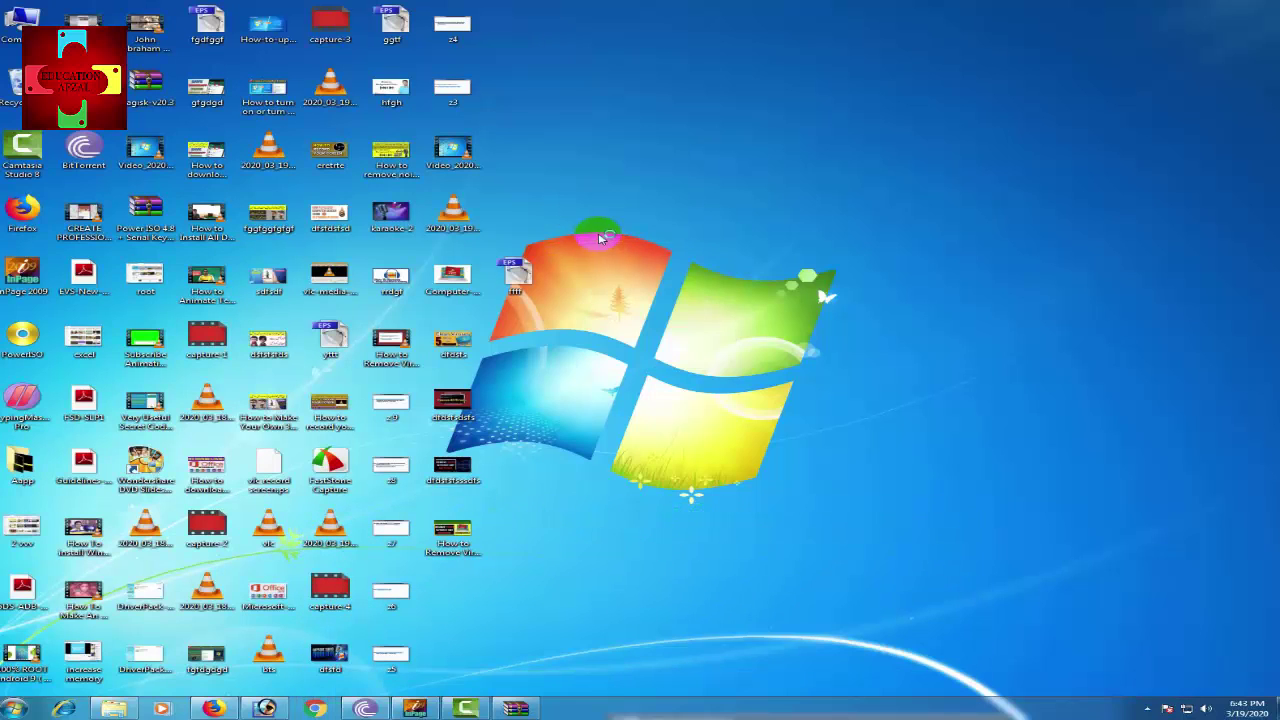
right_click(587, 220)
click(612, 247)
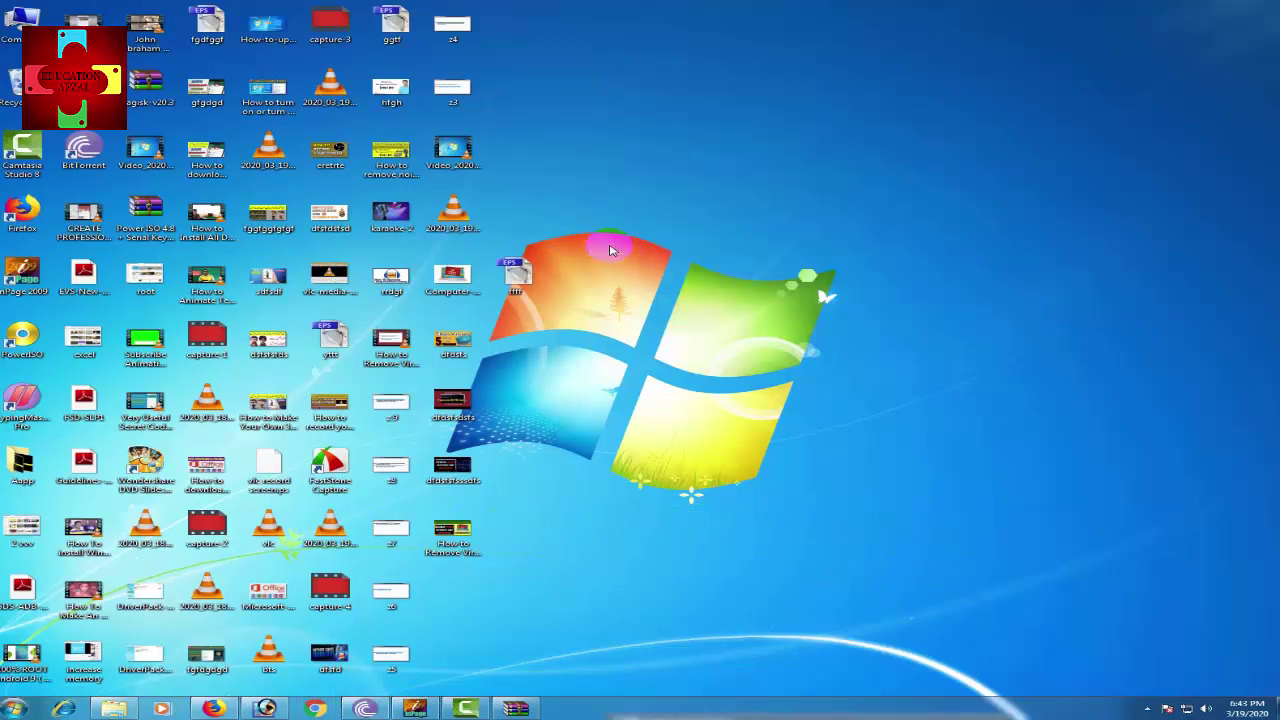
right_click(594, 217)
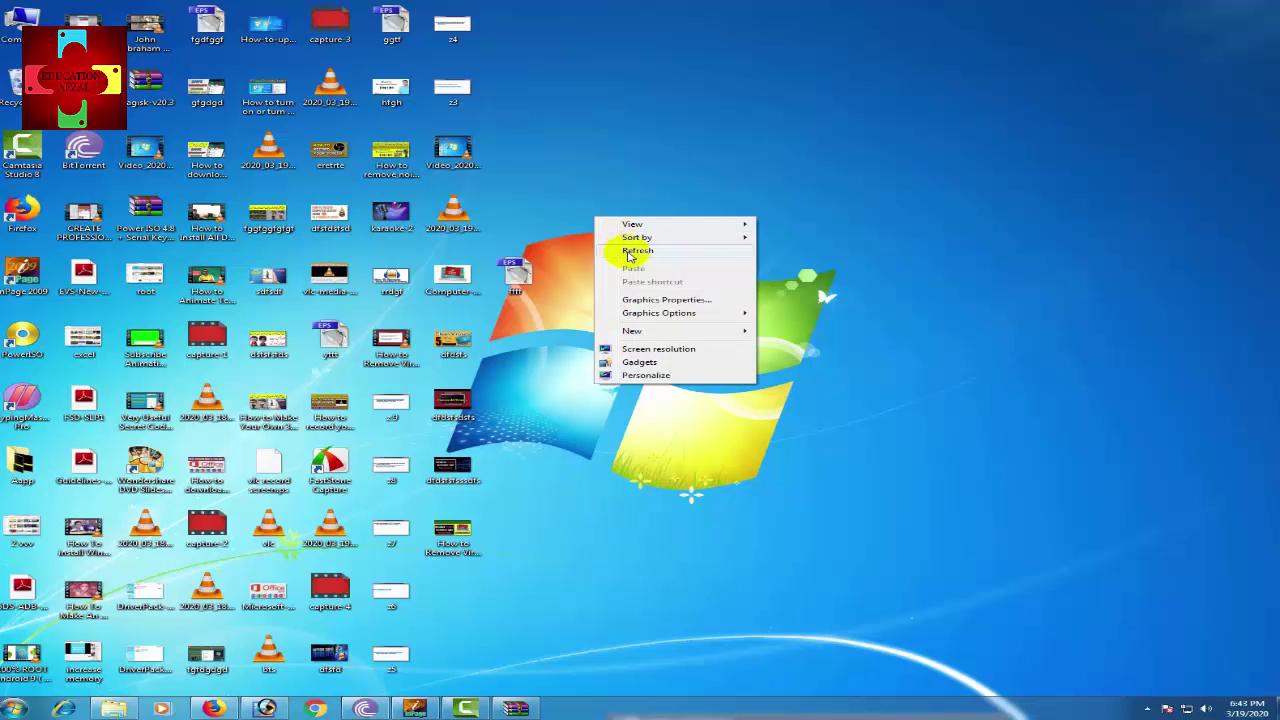
click(631, 251)
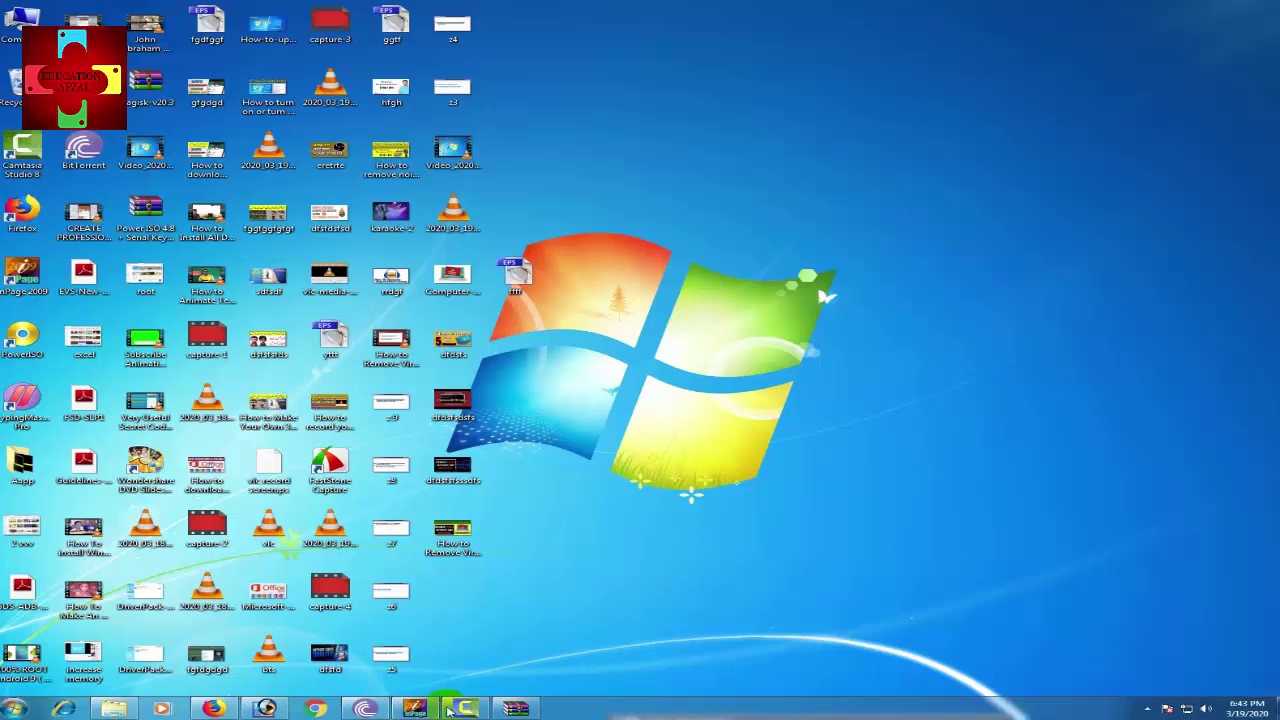
mouse_move(456, 713)
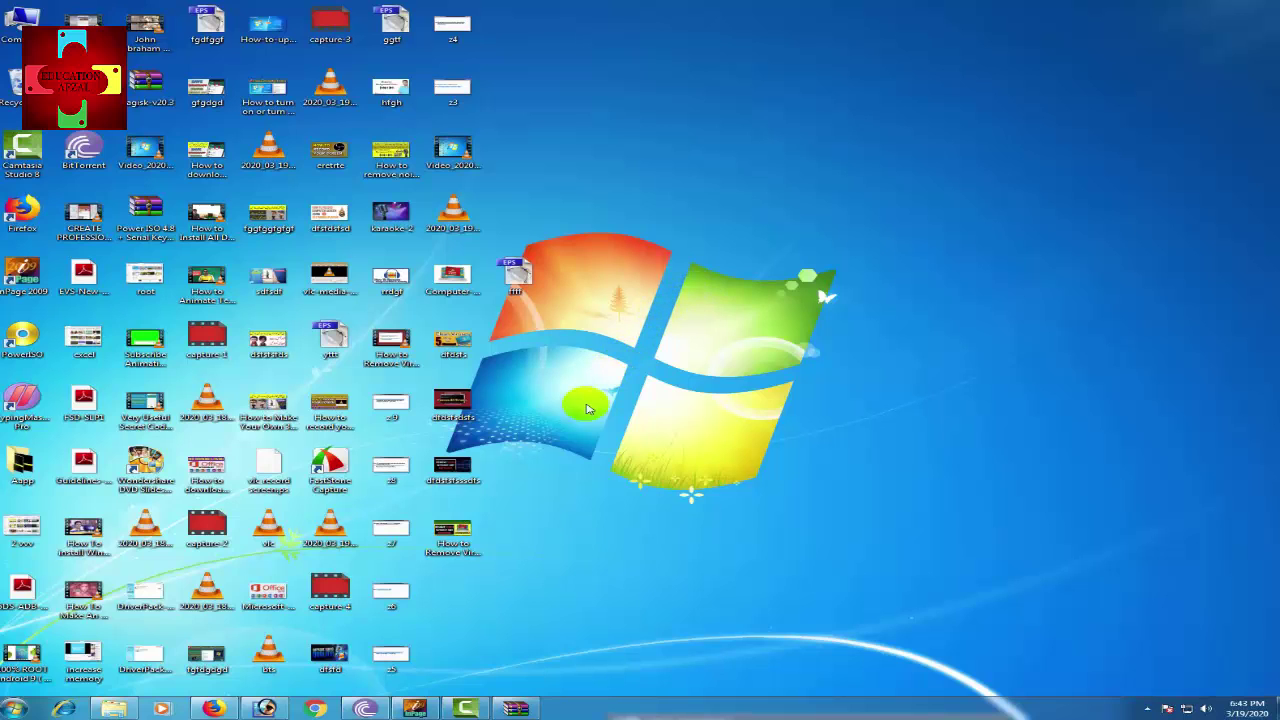
Look inside the FastStone Capture 8.2 + Portable folder within the Softt folder, and return to the desktop
click(110, 708)
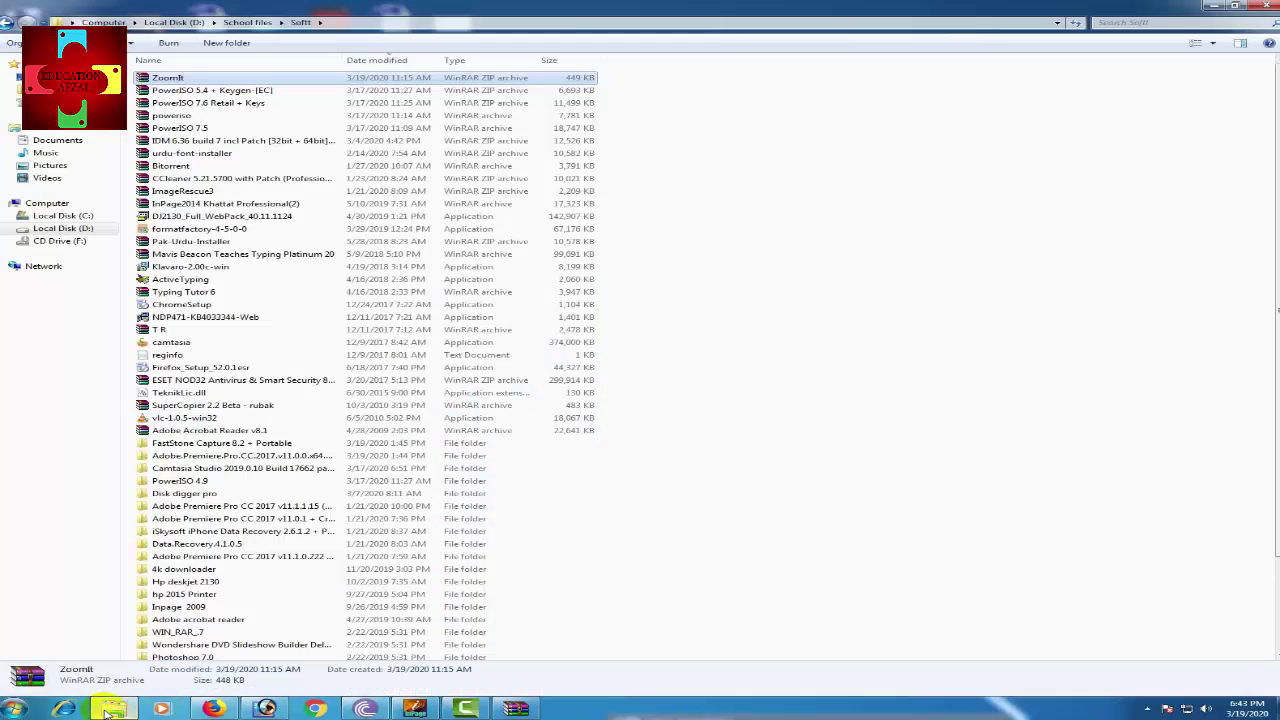
click(198, 446)
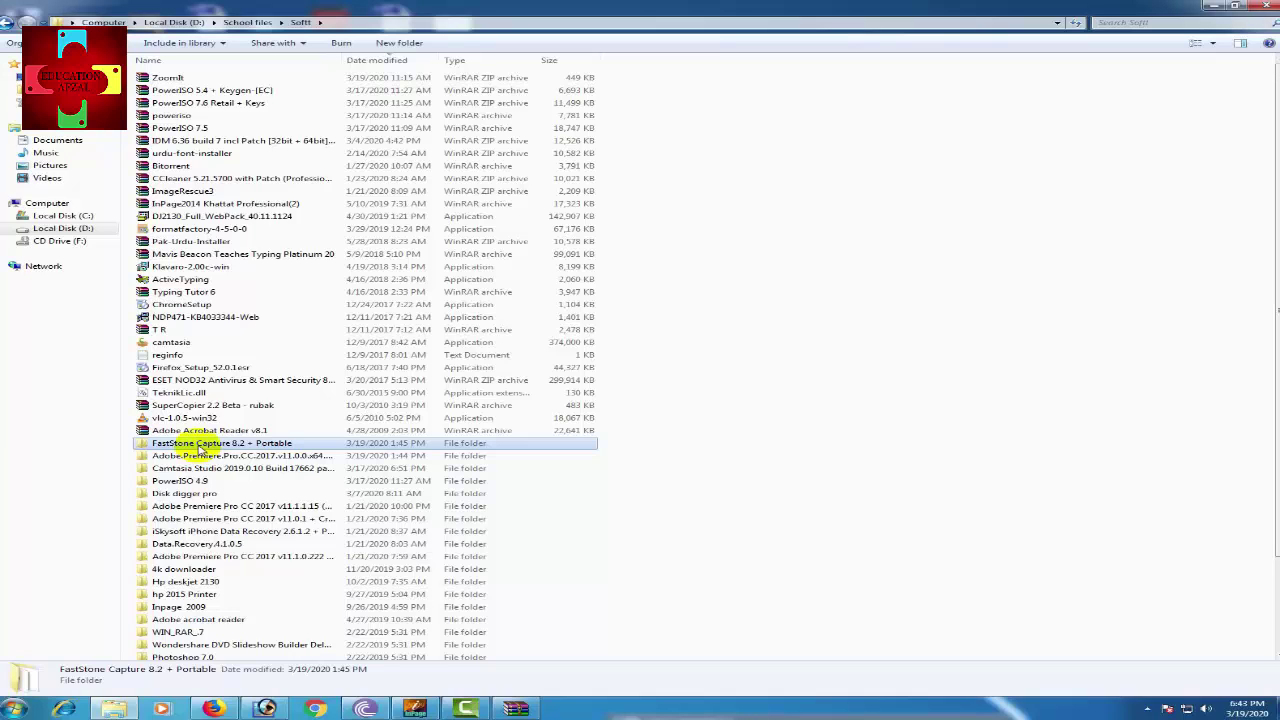
double_click(198, 446)
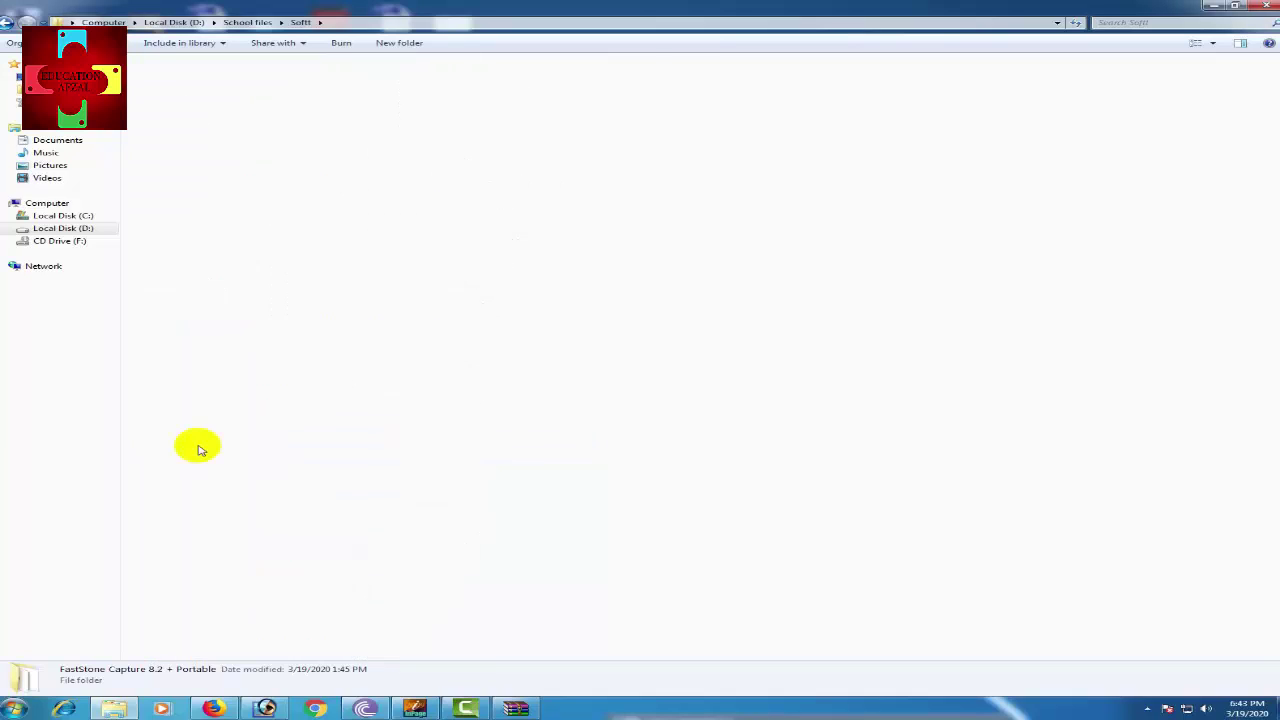
click(6, 24)
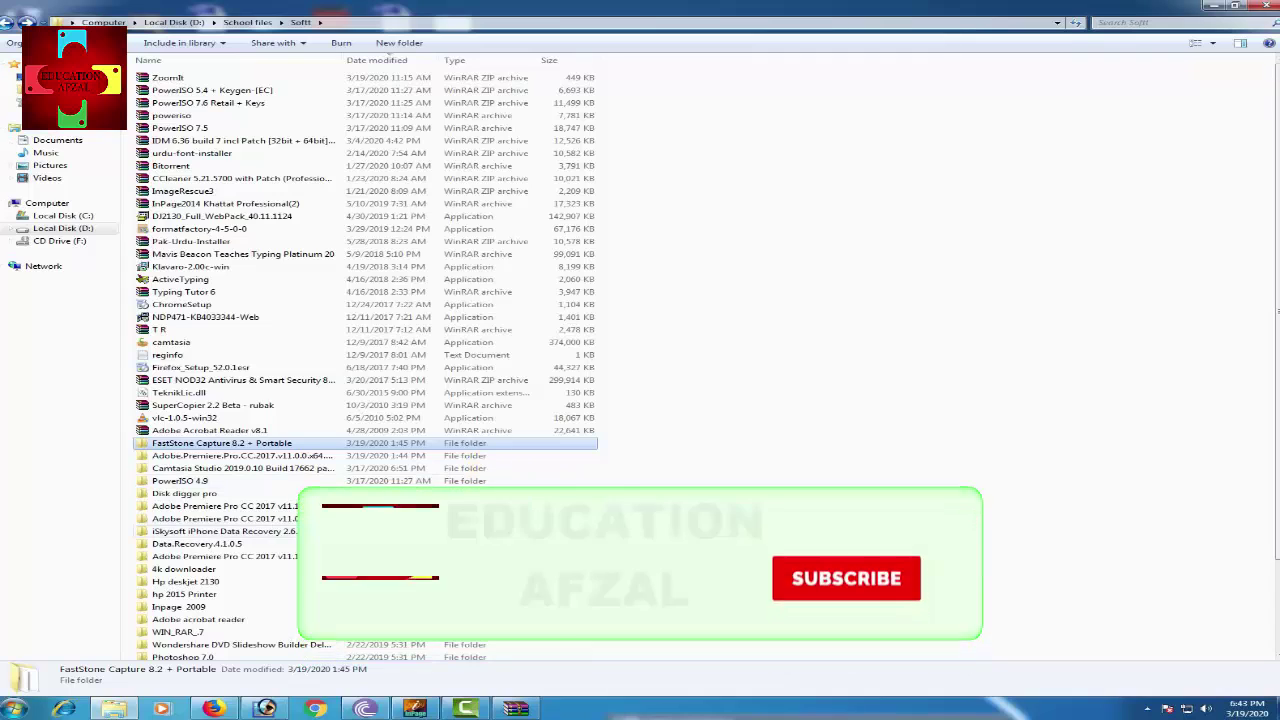
click(1210, 6)
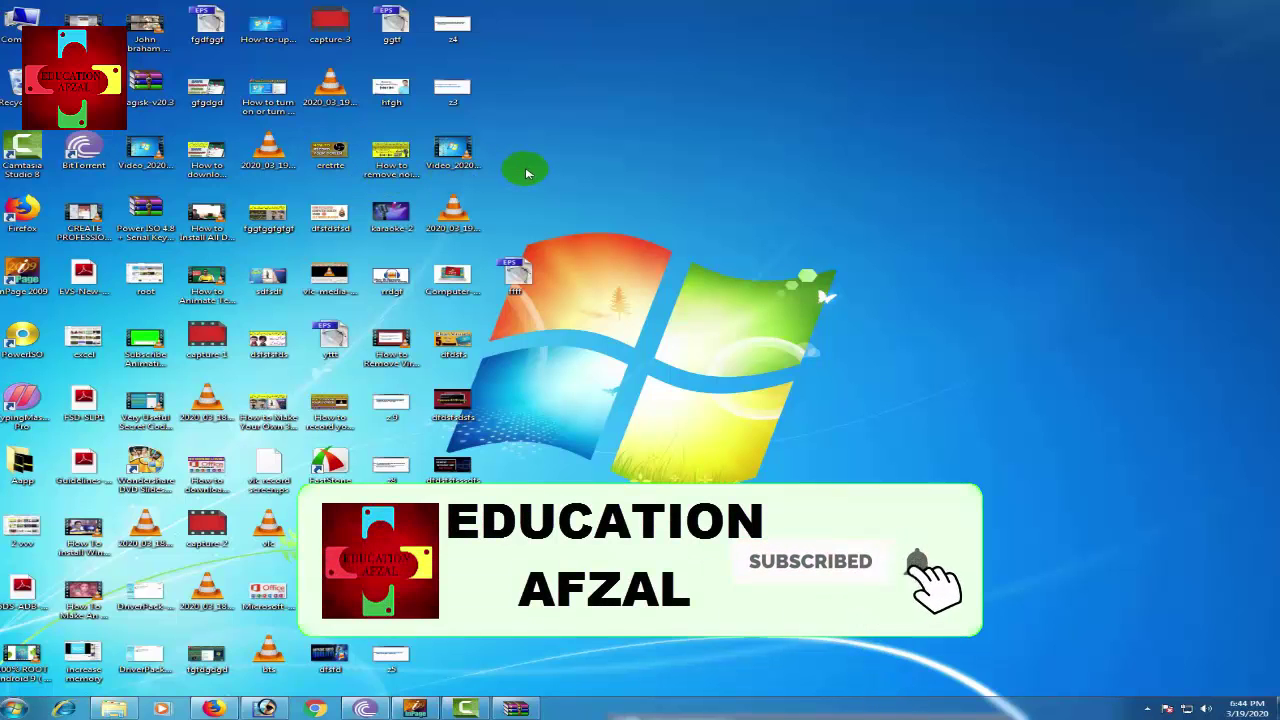
Draw four red rectangles and several freehand loops over the desktop with ZoomIt, and leave drawing mode
drag(557, 151, 754, 337)
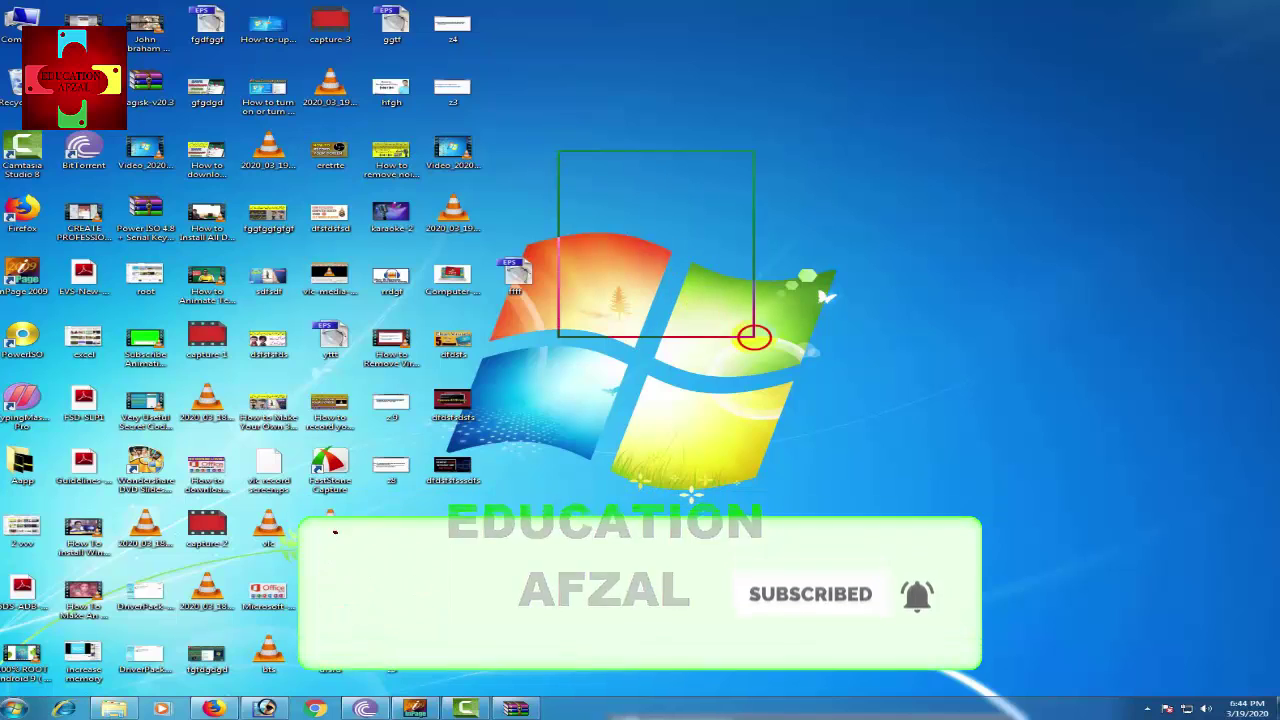
drag(346, 126, 589, 203)
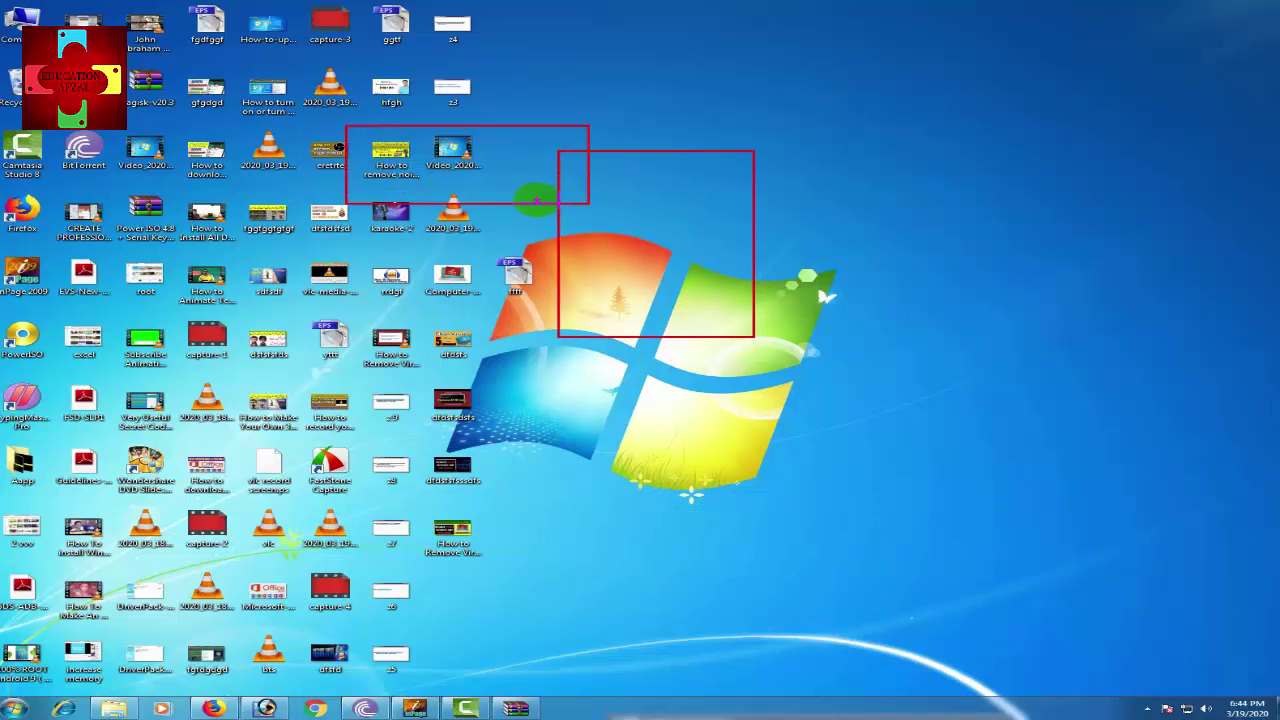
drag(1002, 275, 1034, 427)
drag(864, 295, 617, 575)
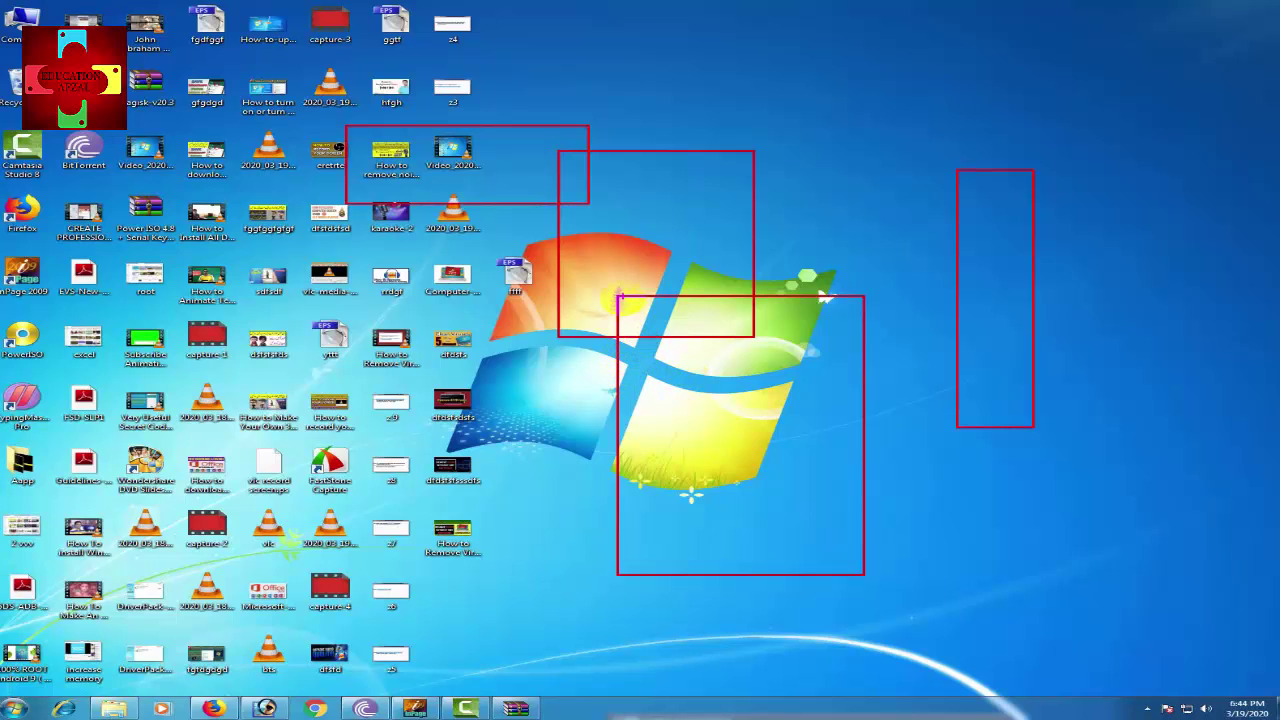
mouse_move(567, 56)
mouse_down()
mouse_move(534, 323)
mouse_move(366, 240)
mouse_move(634, 120)
mouse_move(334, 376)
mouse_move(871, 229)
mouse_move(509, 463)
mouse_move(914, 374)
mouse_move(870, 455)
mouse_move(820, 256)
mouse_move(878, 322)
mouse_move(1056, 220)
mouse_move(775, 453)
mouse_move(954, 286)
mouse_move(852, 405)
mouse_up()
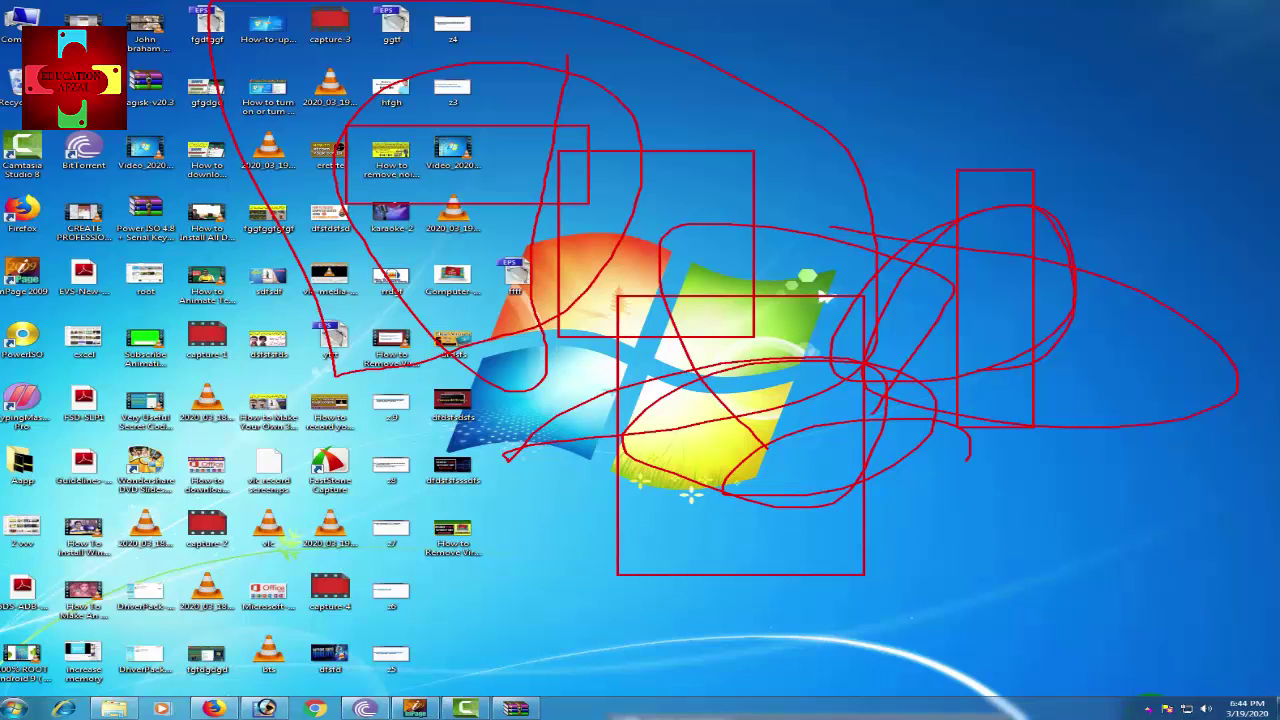
key(Escape)
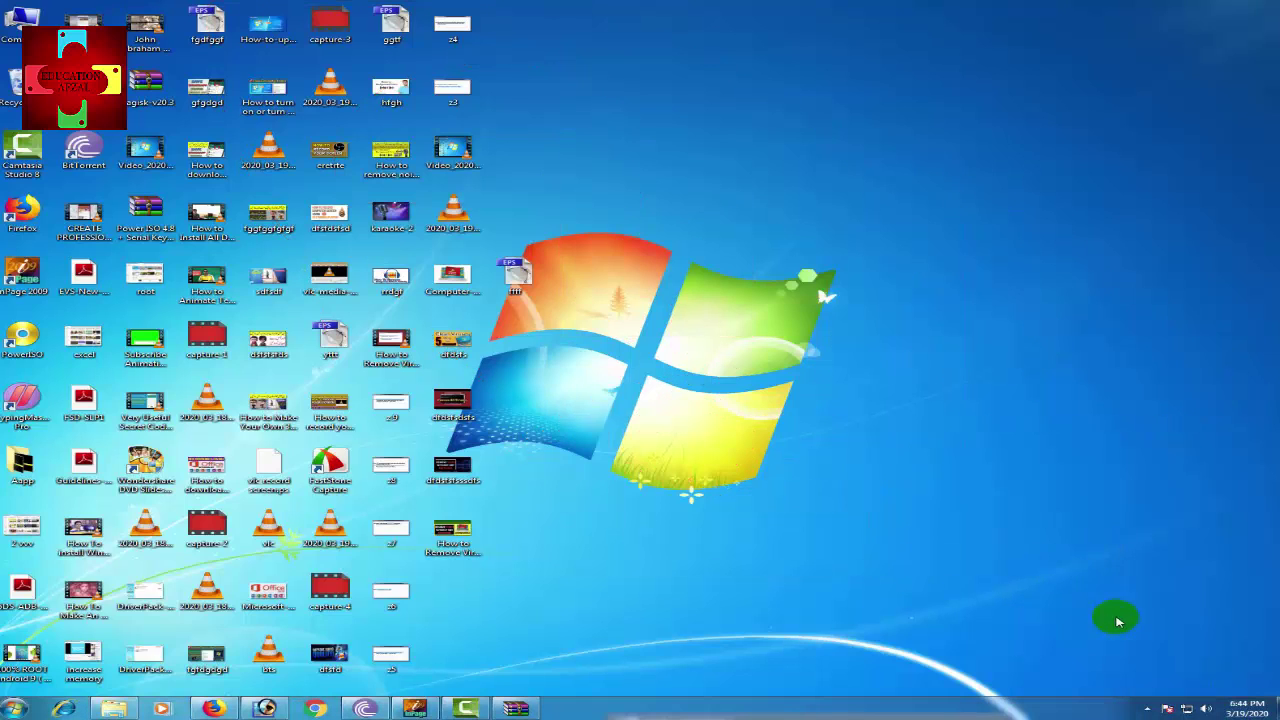
Open the ZoomIt options and examine the zoom toggle hotkey, zoom animation and initial magnification settings
click(1148, 709)
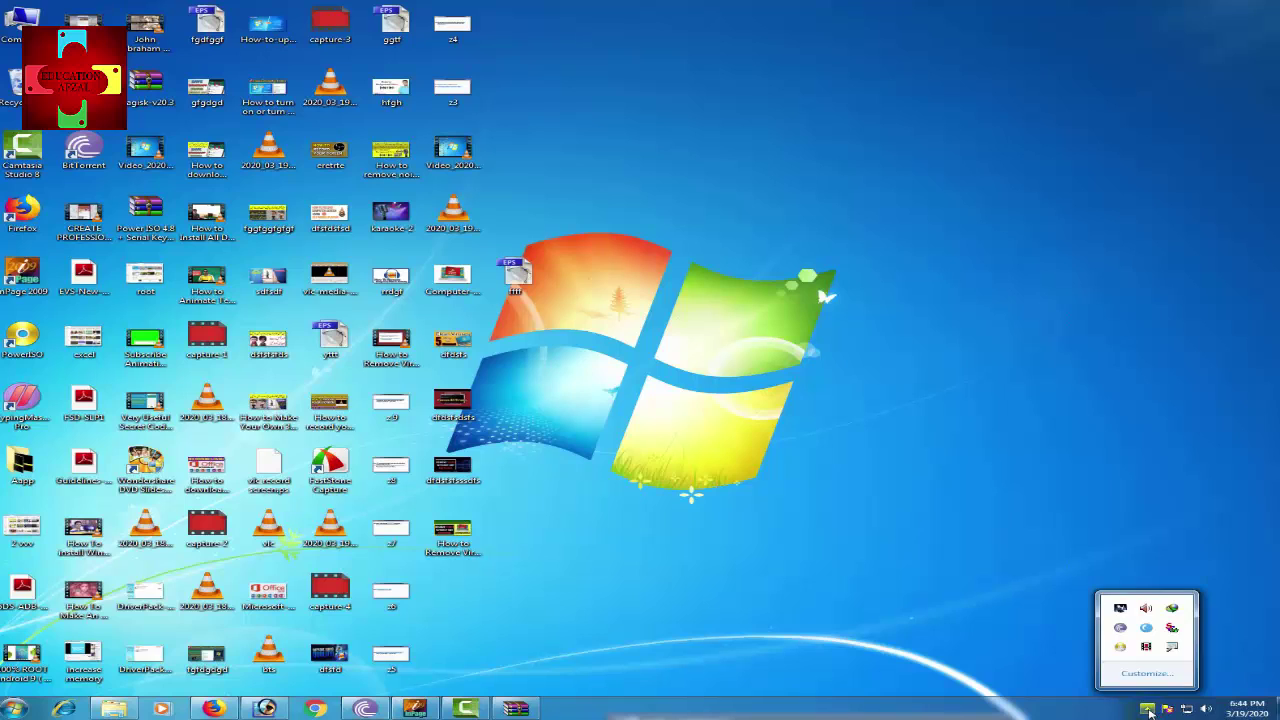
right_click(1174, 648)
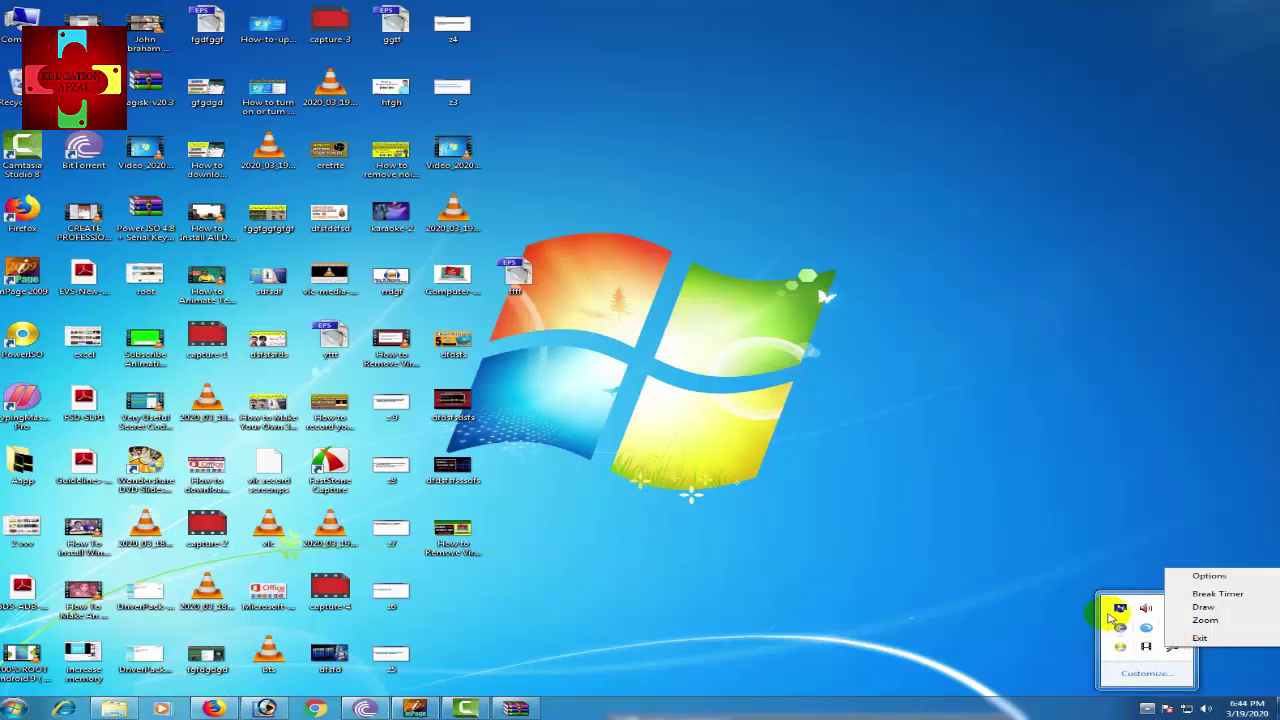
click(1205, 577)
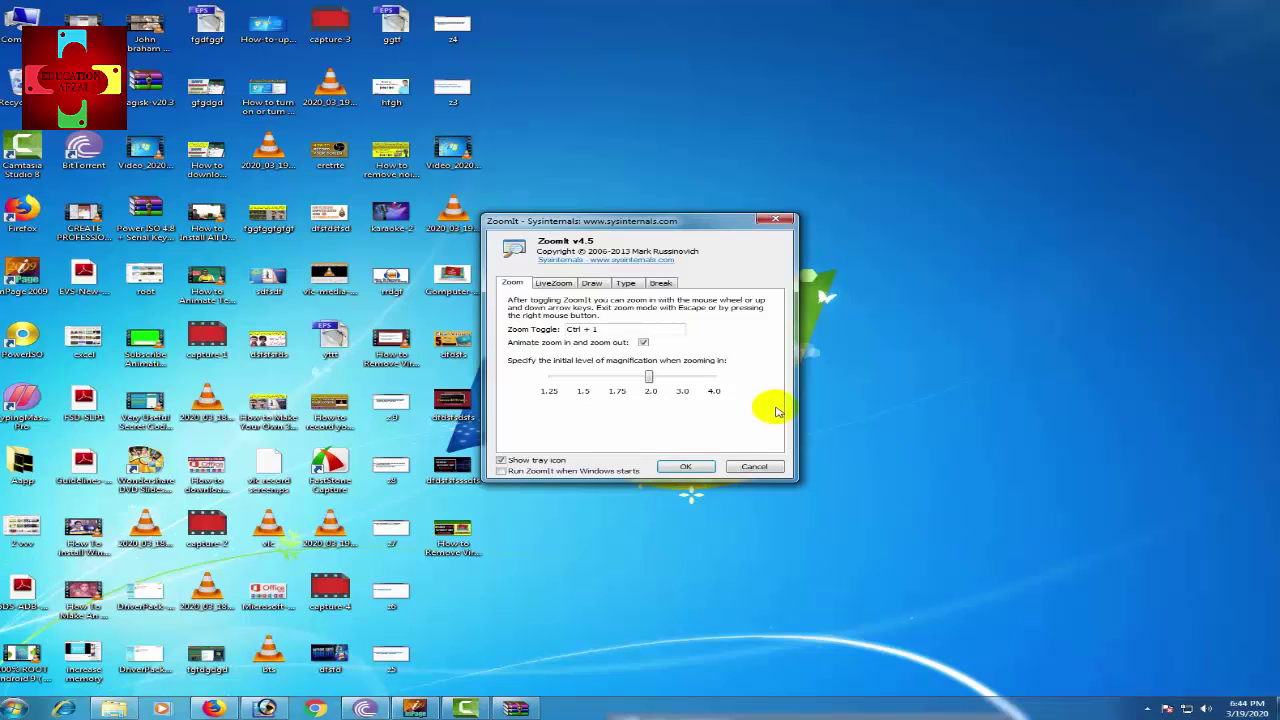
drag(575, 223, 703, 241)
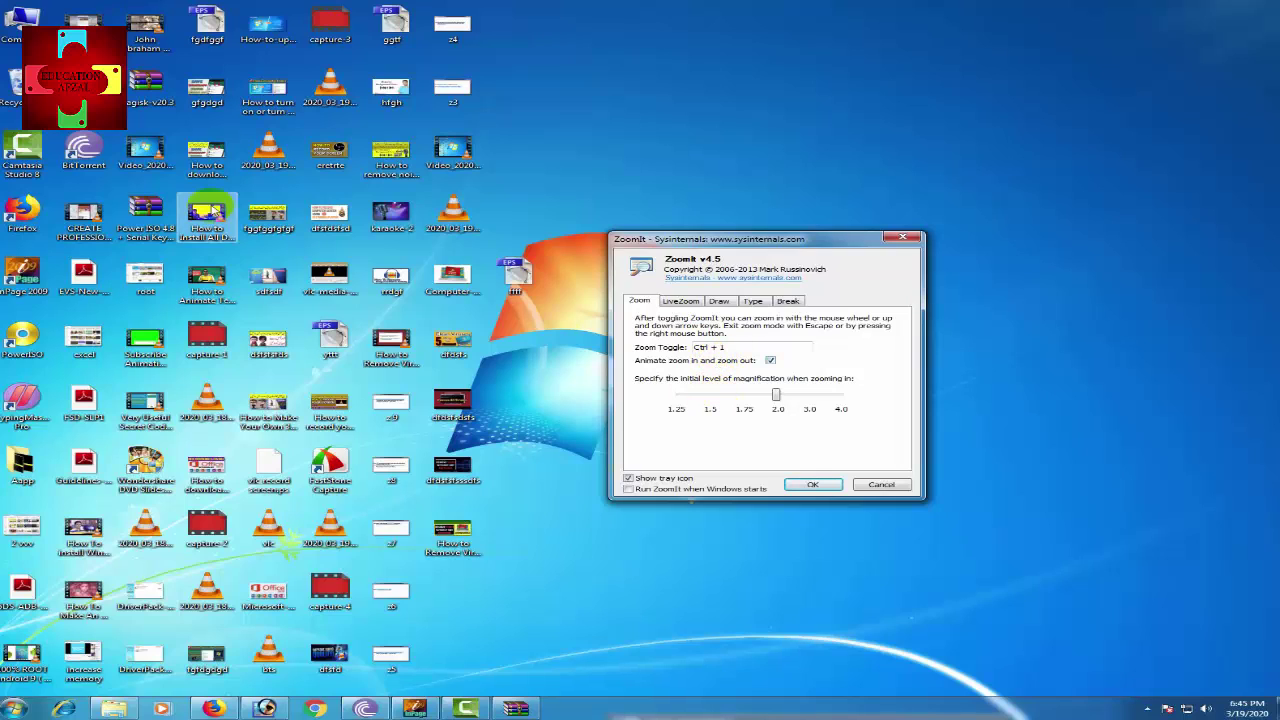
click(515, 252)
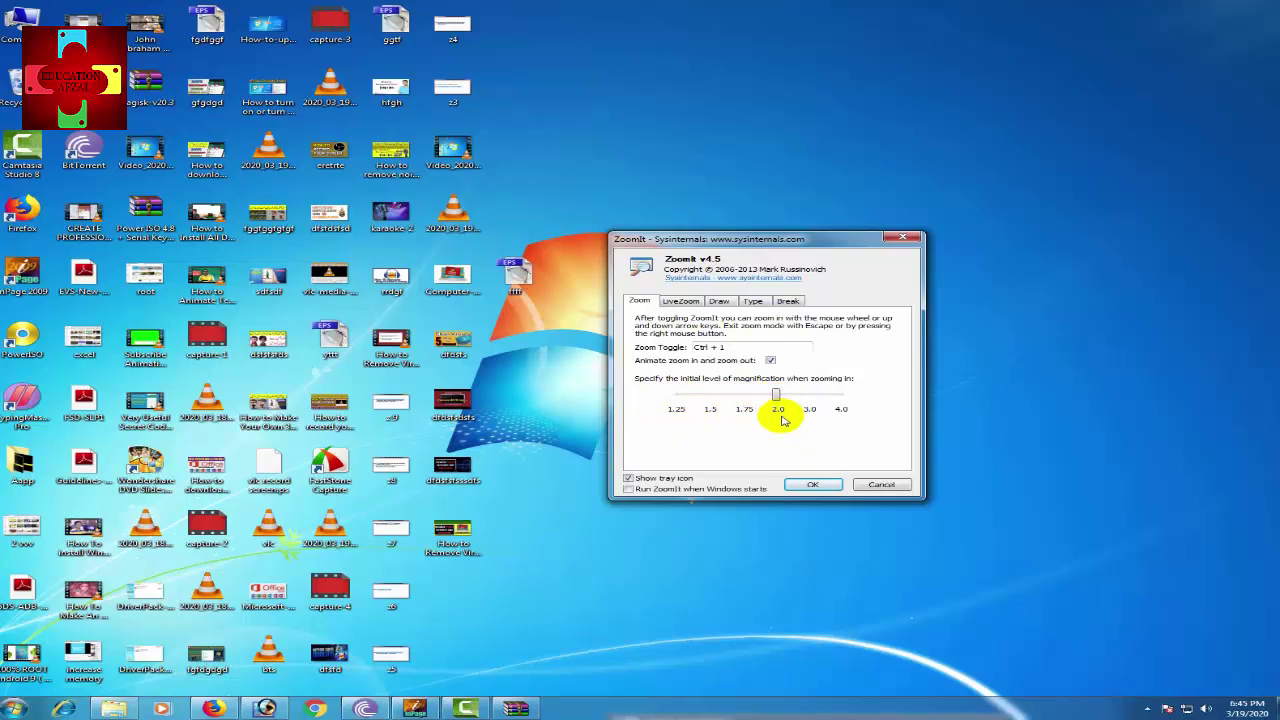
mouse_move(775, 395)
mouse_down()
mouse_move(654, 400)
mouse_move(866, 406)
mouse_move(785, 397)
mouse_up()
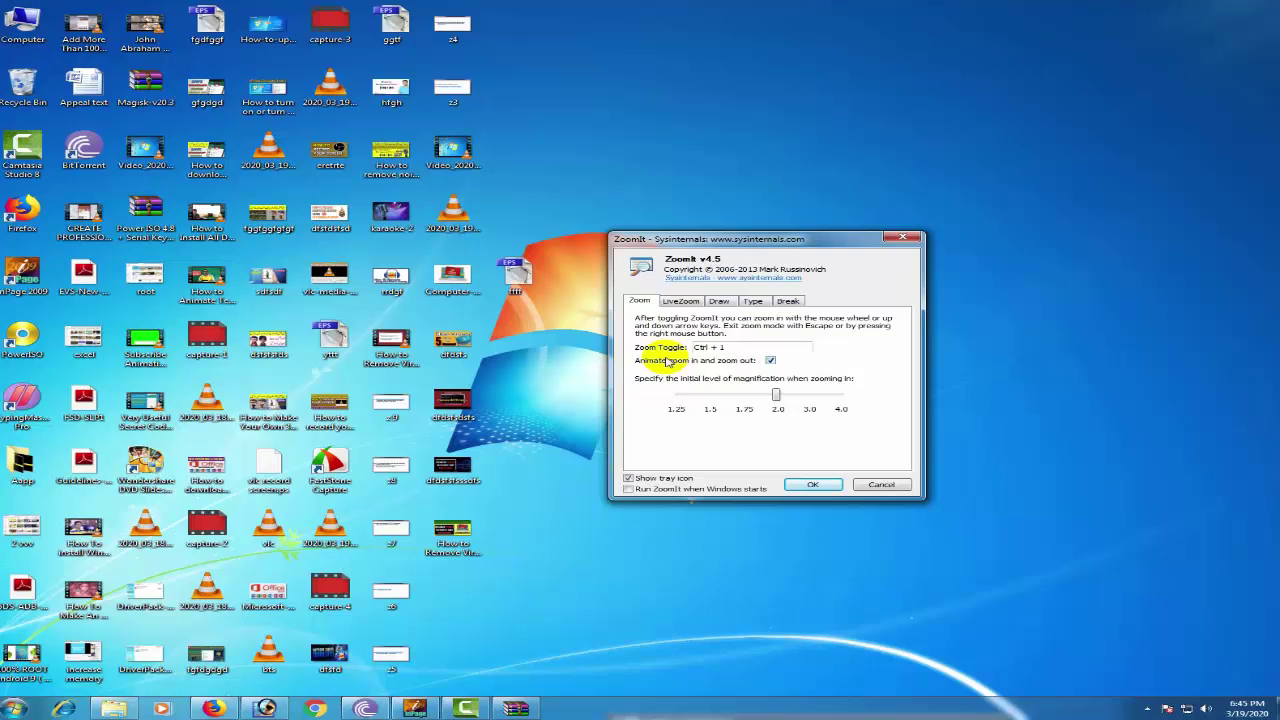
Examine ZoomIt's Draw settings for pen width, colours, shapes and the draw-without-zoom hotkey, moving the dialog away from the desktop icons
click(720, 302)
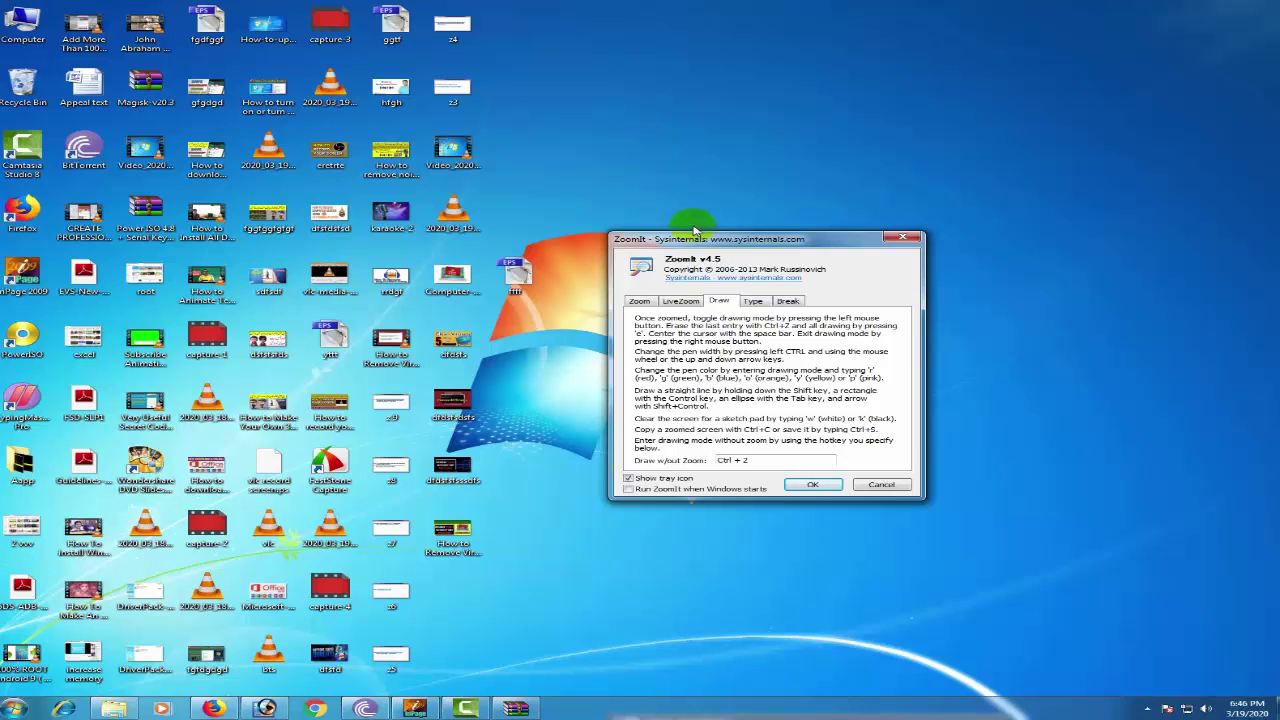
drag(700, 238, 672, 220)
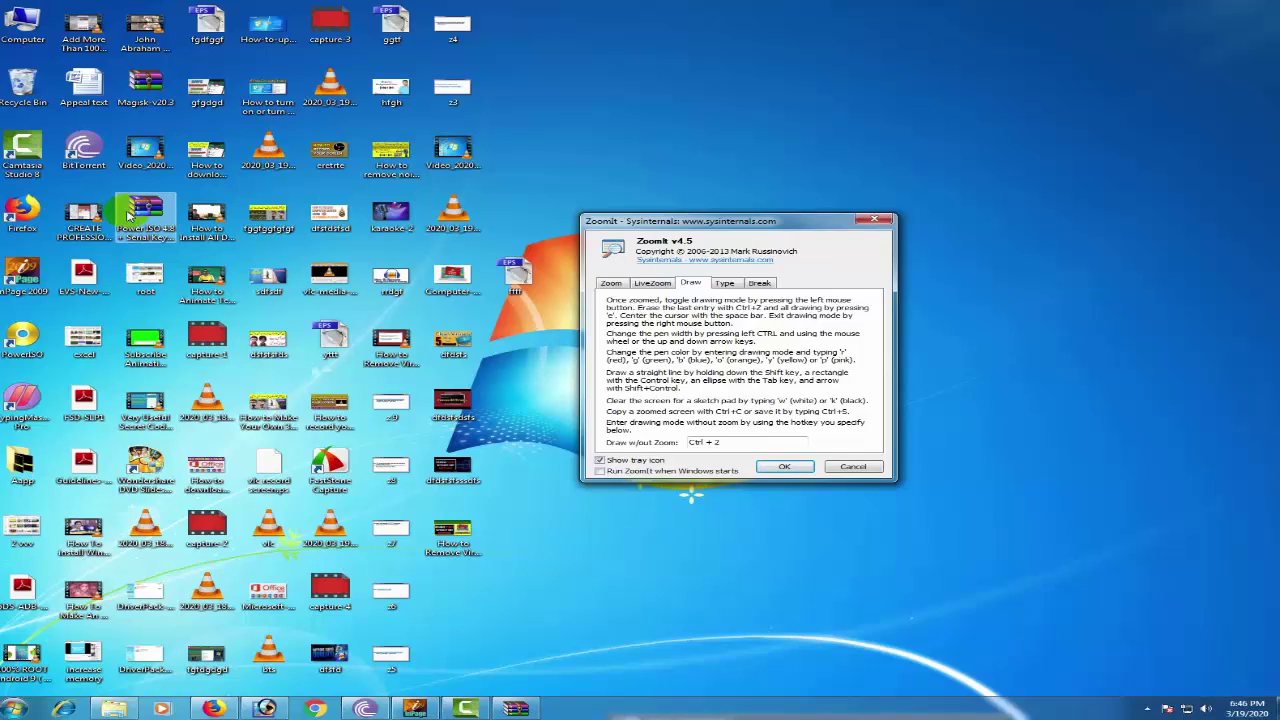
click(775, 468)
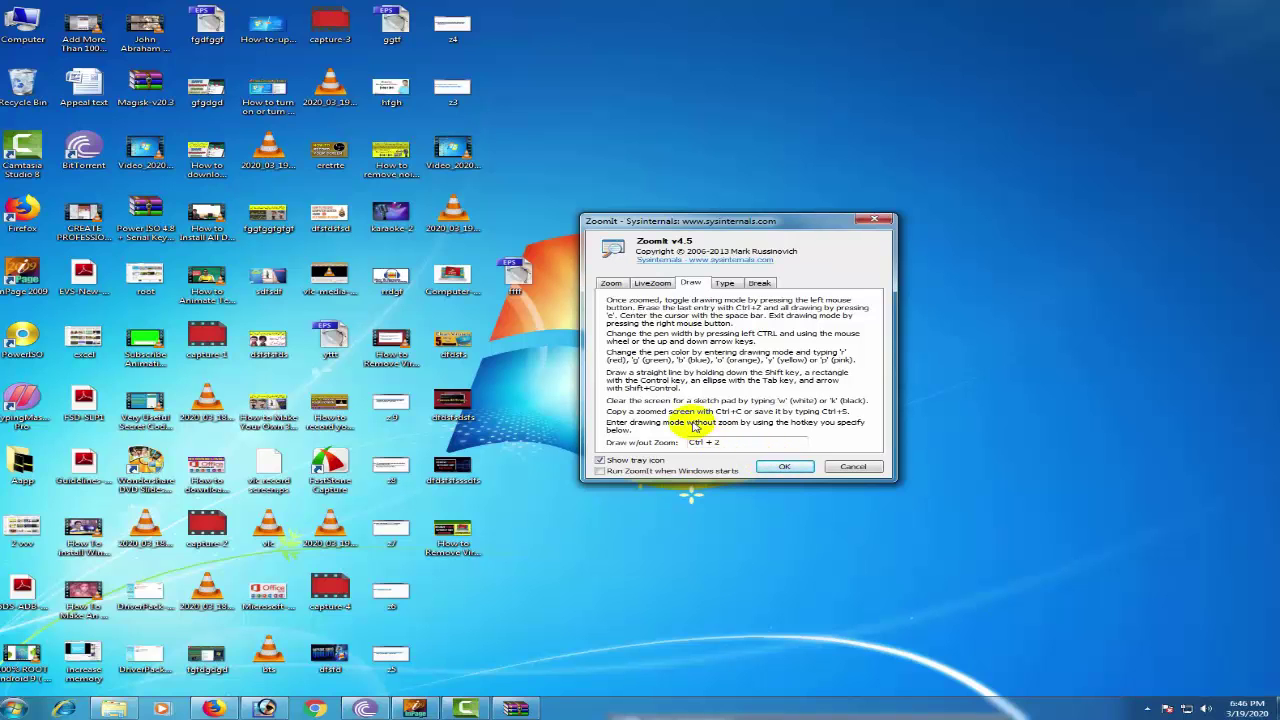
drag(670, 222, 847, 308)
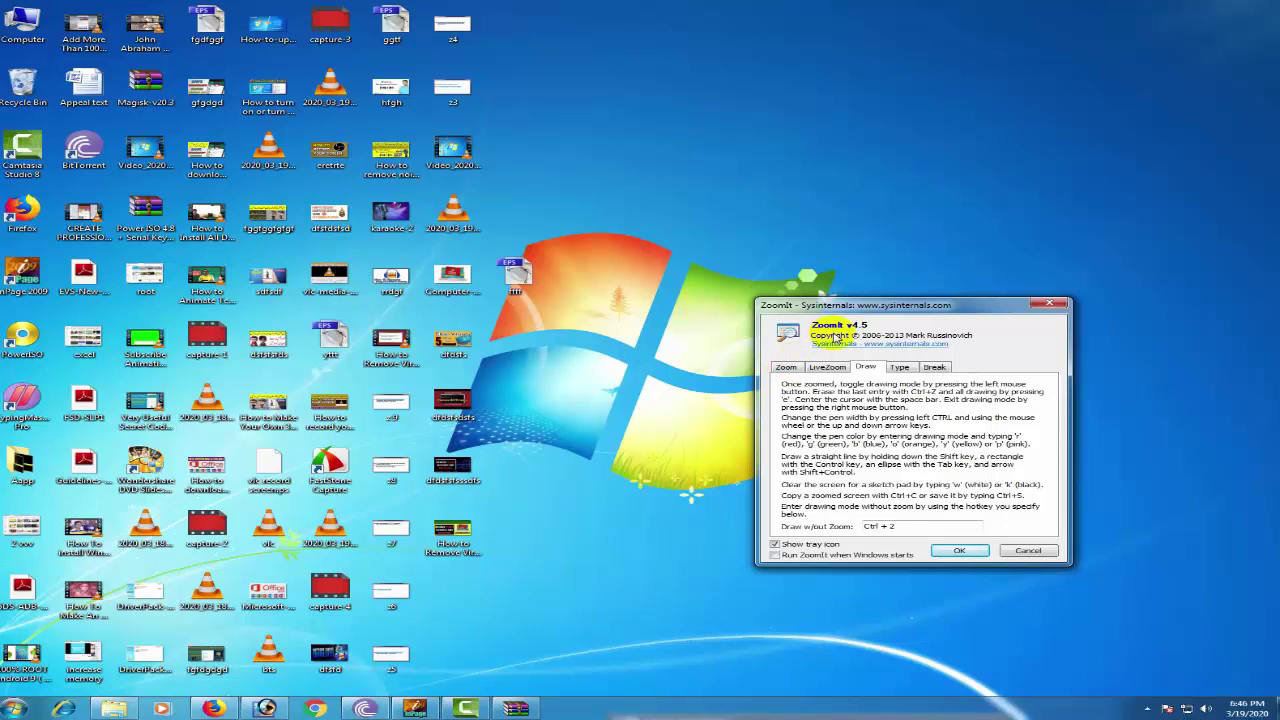